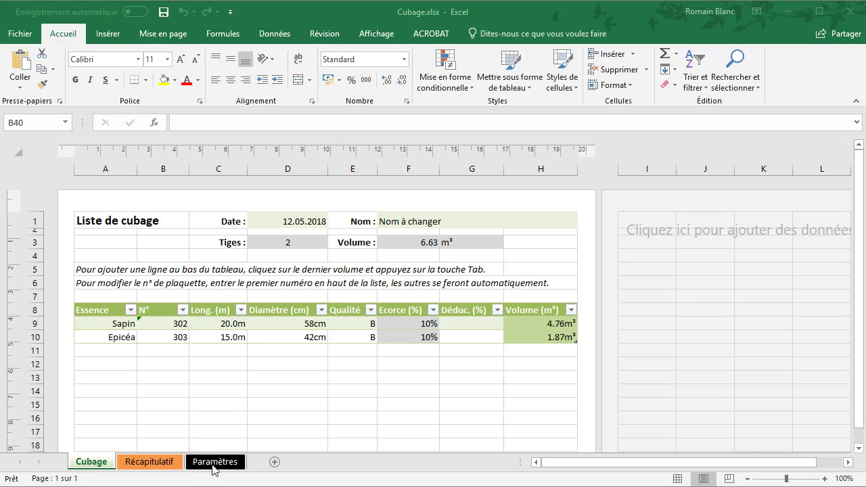
Open the Paramètres sheet and review the Essences table with its bark percentages and the Qualités list
left_click(214, 465)
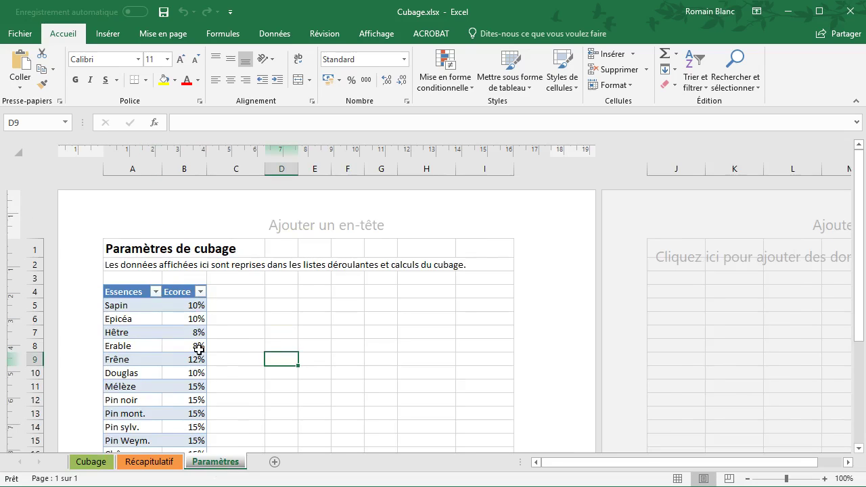
scroll(277, 291, "down", 3)
scroll(206, 257, "up", 3)
scroll(193, 307, "down", 3)
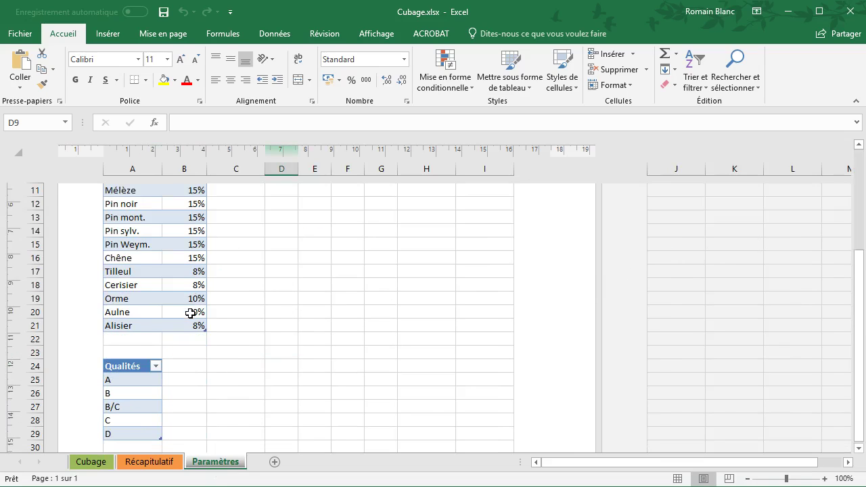
scroll(198, 324, "up", 3)
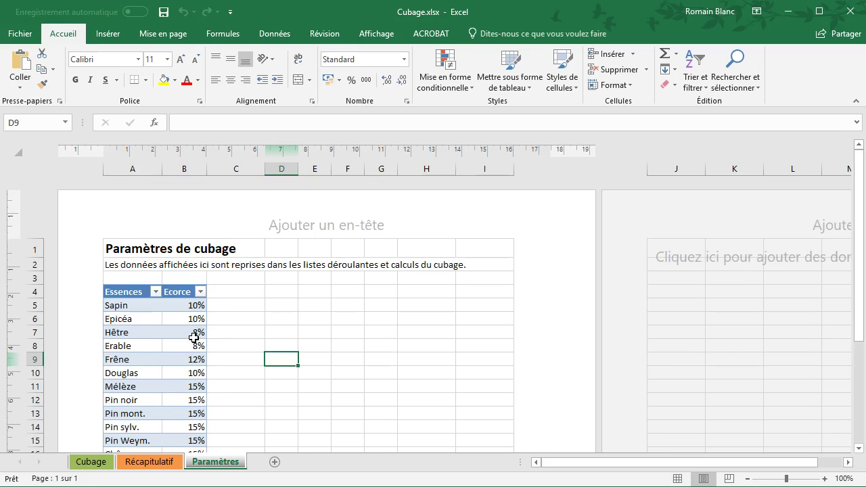
scroll(193, 336, "down", 3)
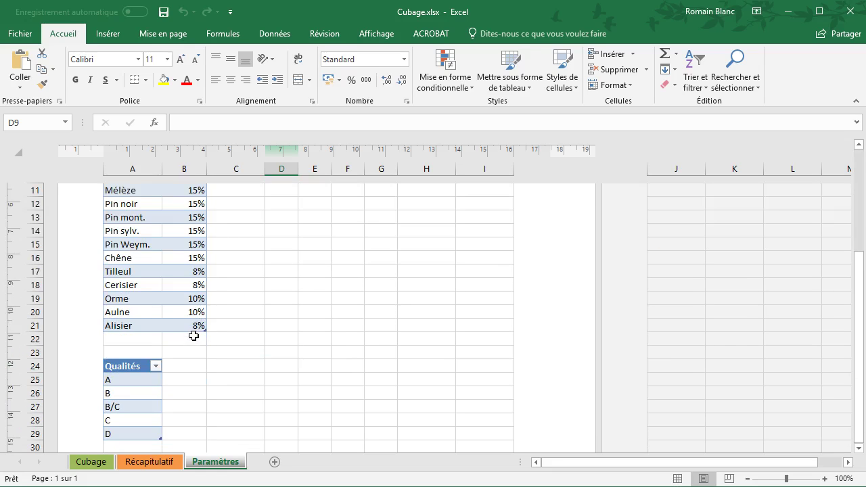
Try adding a blank row below Alisier in the Essences table and undo it
left_click(190, 327)
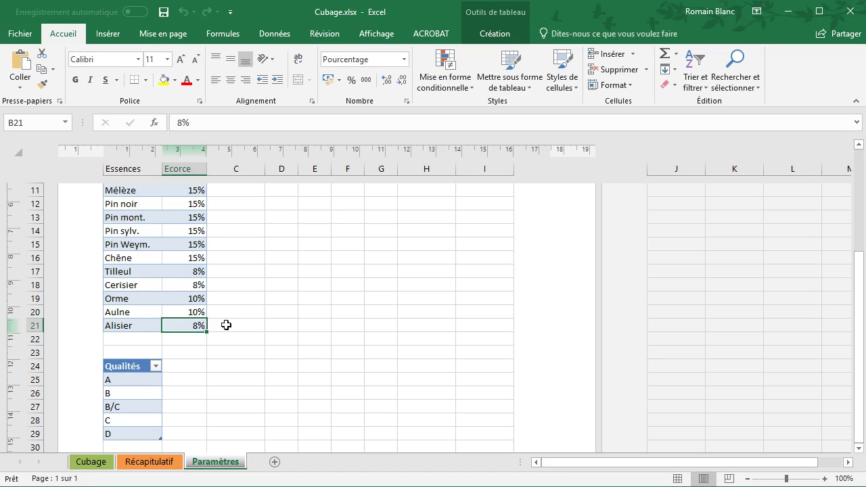
key("Tab")
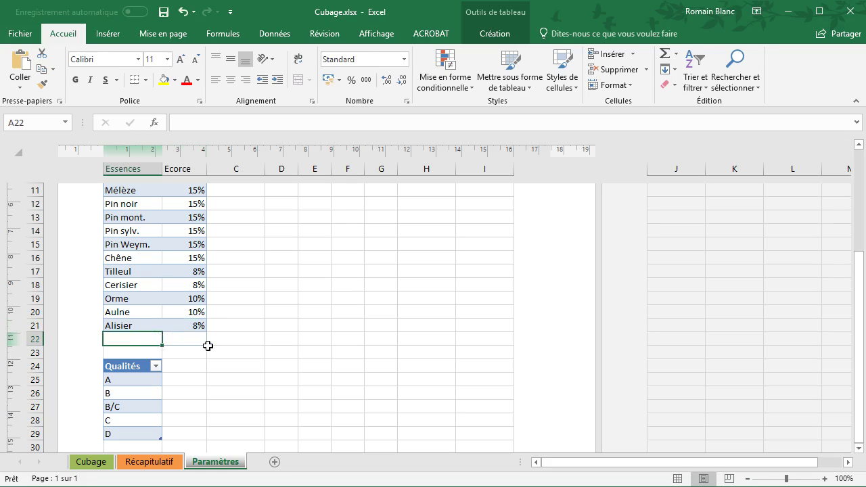
key("ctrl+z")
scroll(271, 306, "down", 3)
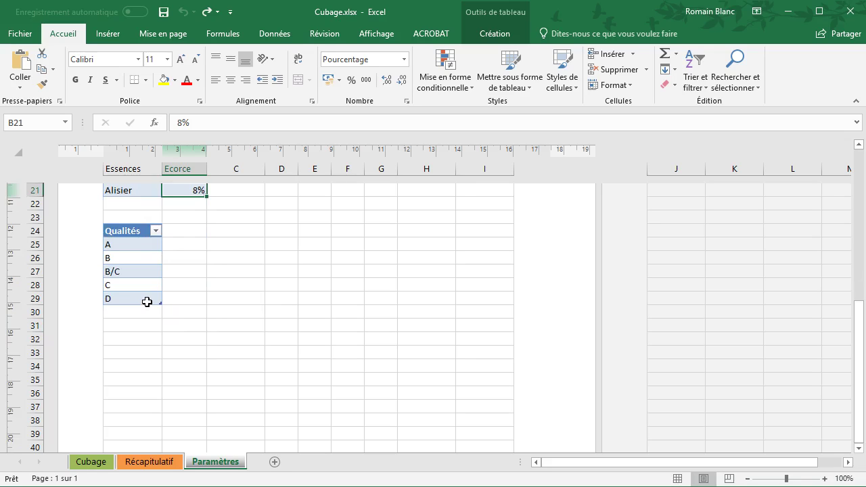
On the Cubage sheet, set the list's Nom to "Chantier 1" and inspect the Tiges and Volume total cells
left_click(91, 462)
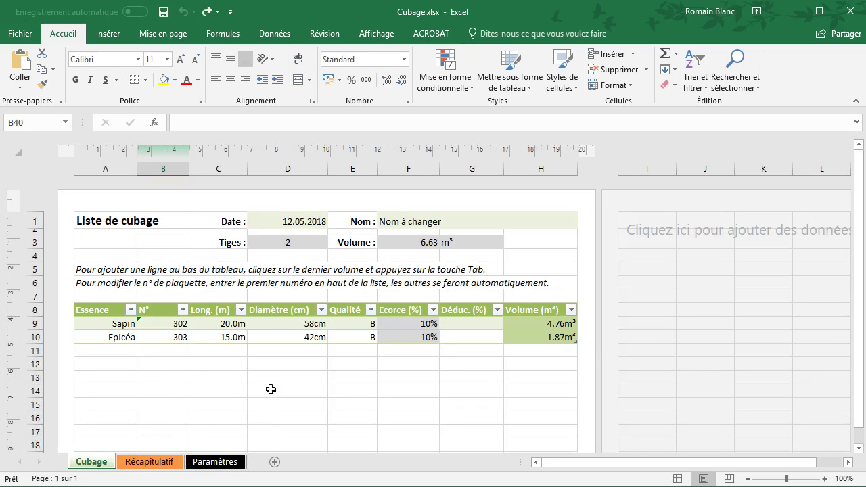
left_click(297, 219)
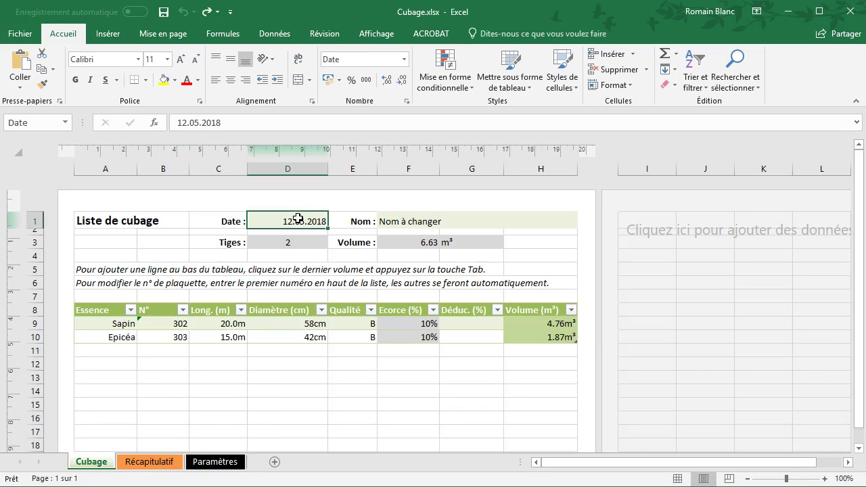
left_click(398, 225)
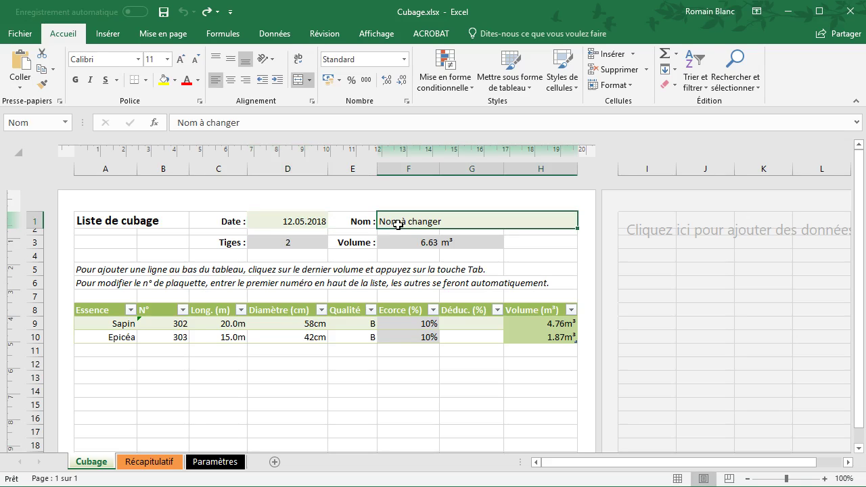
type("Chantier 1")
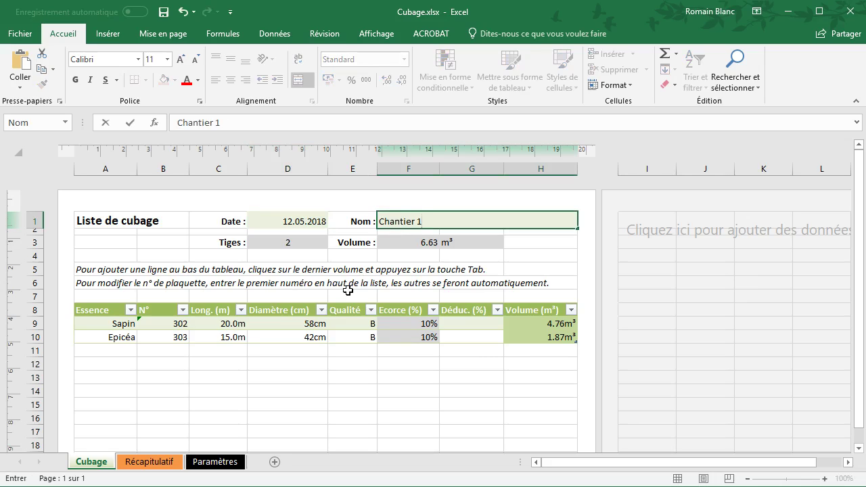
left_click(290, 243)
left_click(428, 242)
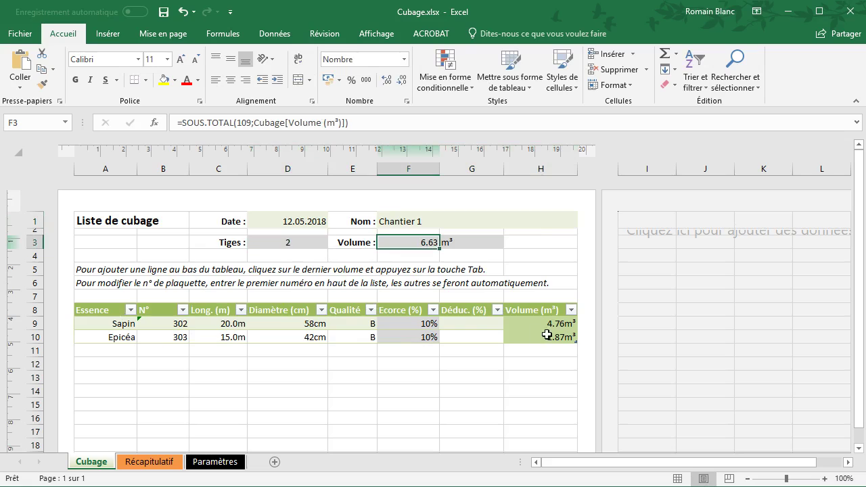
Set the plate number of the first table row to 500 and inspect the numbering formula in the second row
left_click(171, 325)
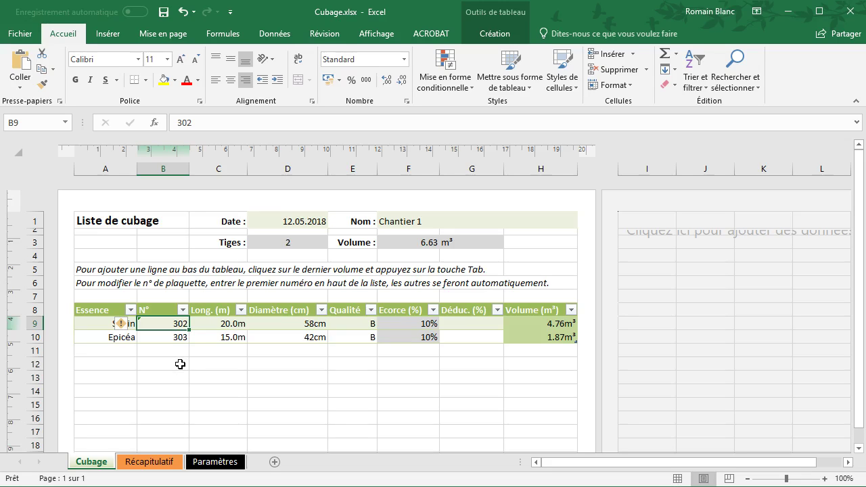
type("500")
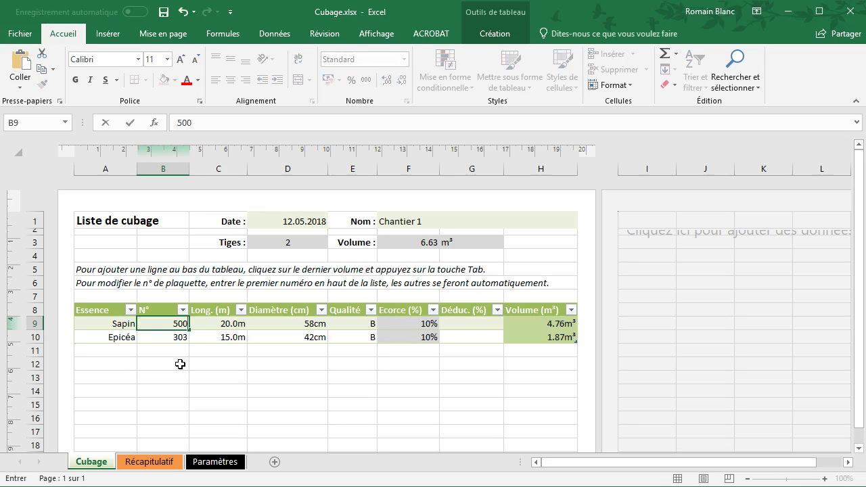
left_click(180, 364)
left_click(175, 336)
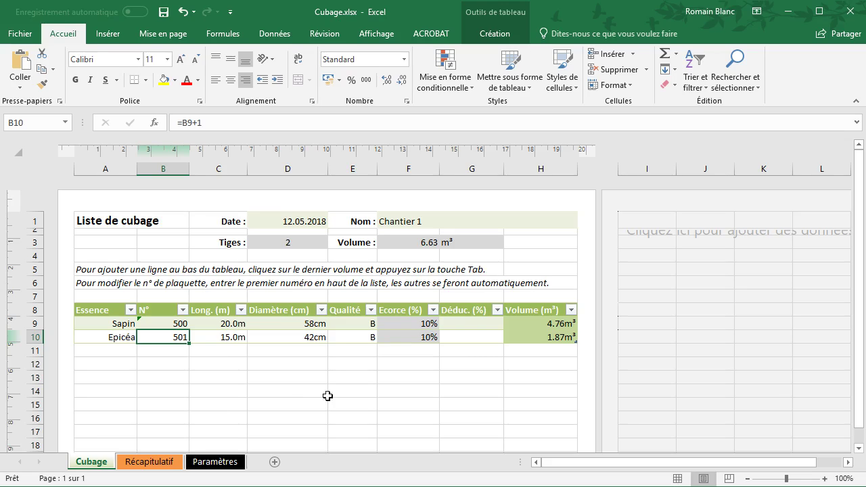
Examine the first row's species choices, length, diameter, quality choices, bark lookup, deduction and volume formula
left_click(109, 327)
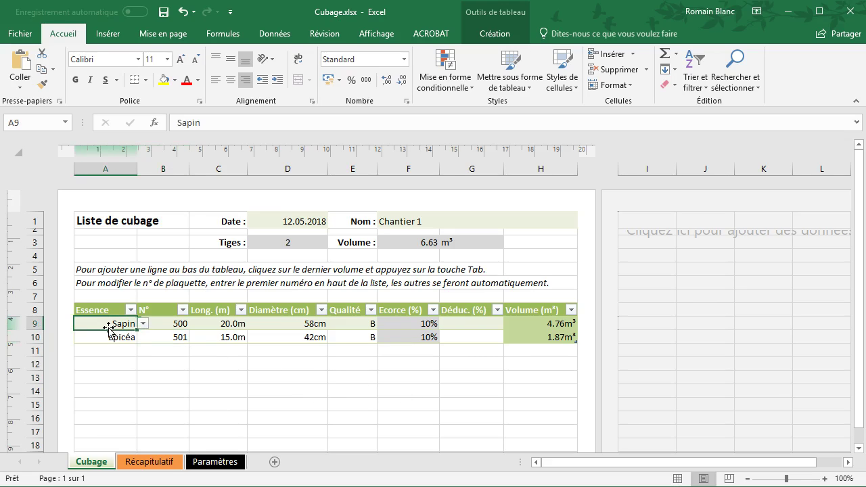
left_click(144, 324)
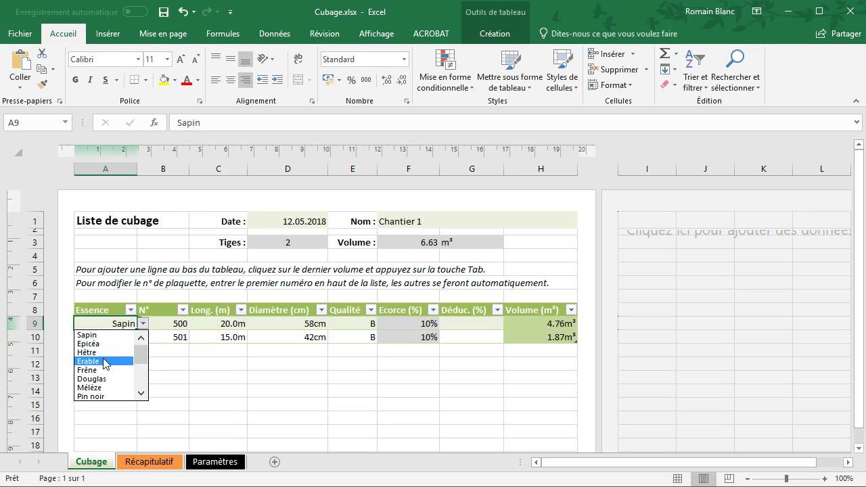
mouse_move(140, 358)
left_mouse_down()
mouse_move(145, 395)
mouse_move(148, 374)
left_mouse_up()
left_click(146, 350)
key("Escape")
left_click(232, 323)
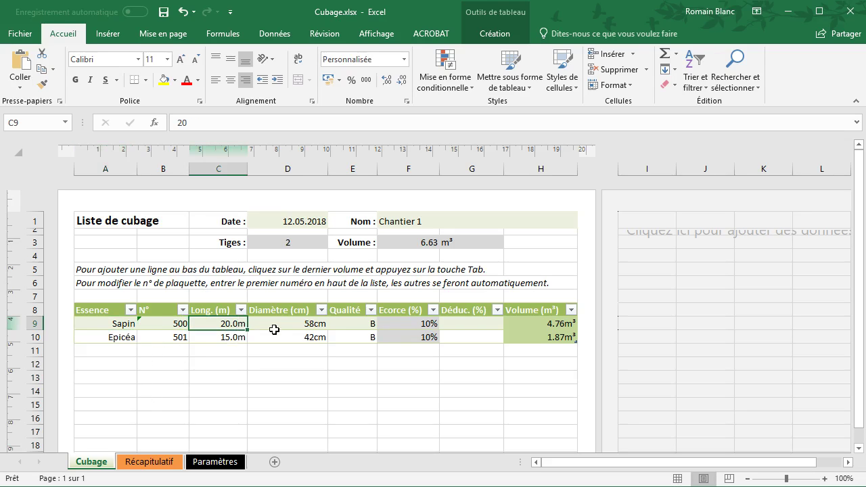
left_click(313, 324)
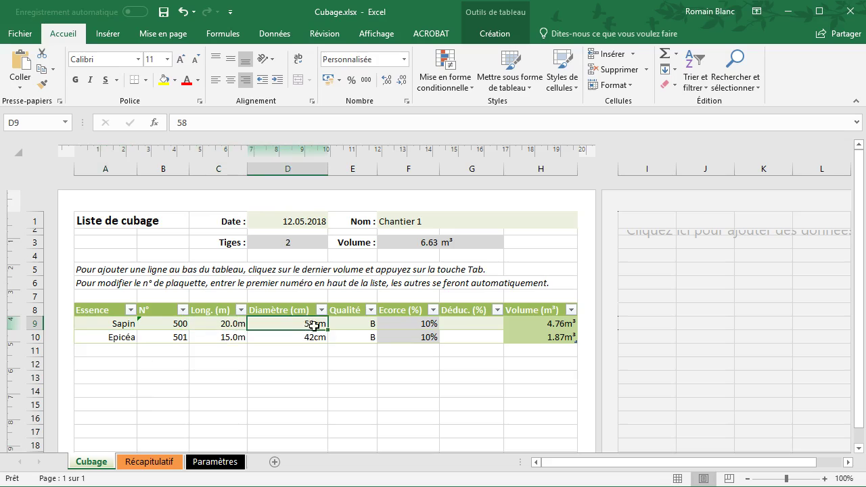
left_click(363, 325)
left_click(383, 324)
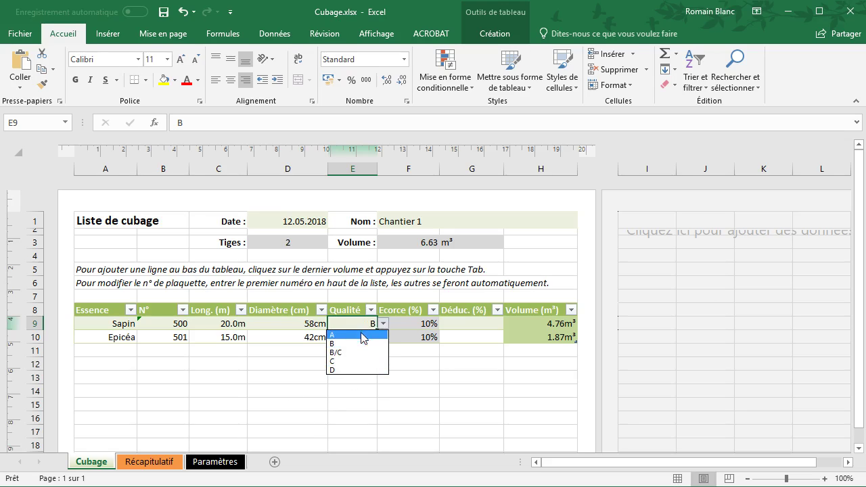
left_click(360, 324)
left_click(427, 325)
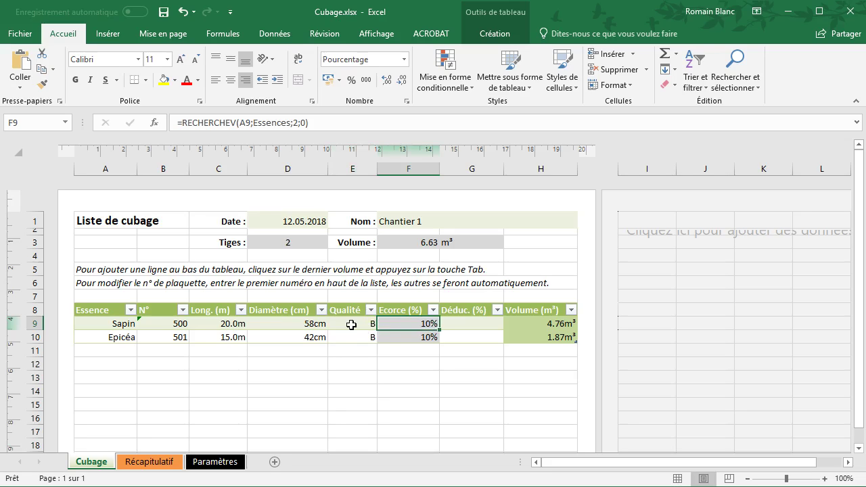
left_click(469, 325)
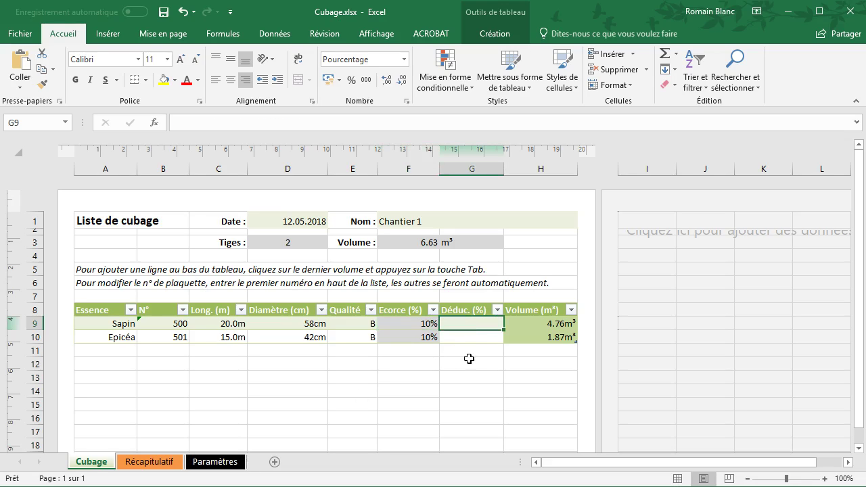
left_click(552, 323)
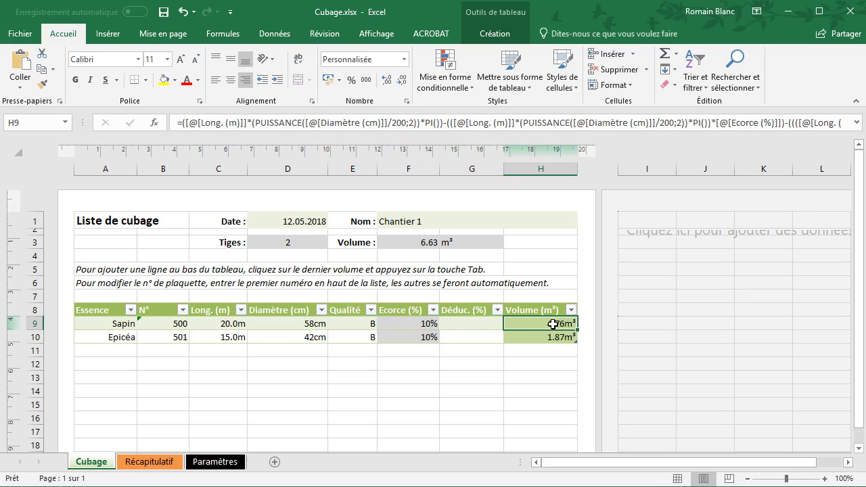
Add a row at the end of the cubing table and choose Erable as its species
left_click(533, 335)
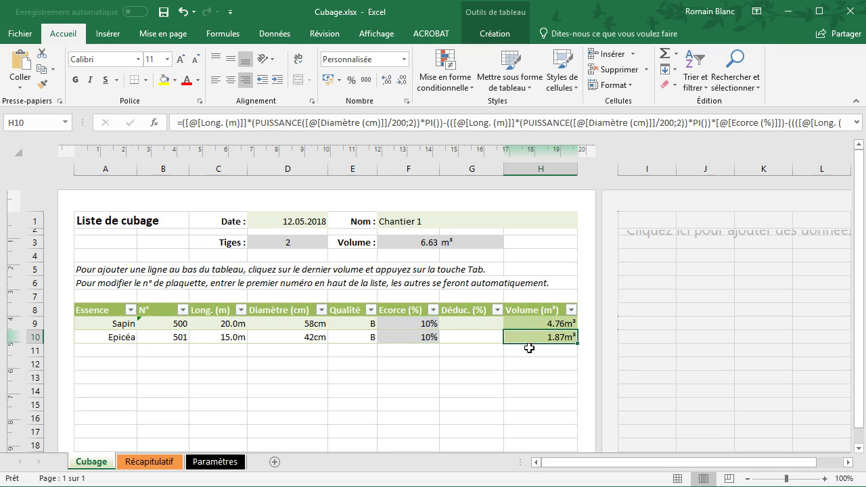
key("Tab")
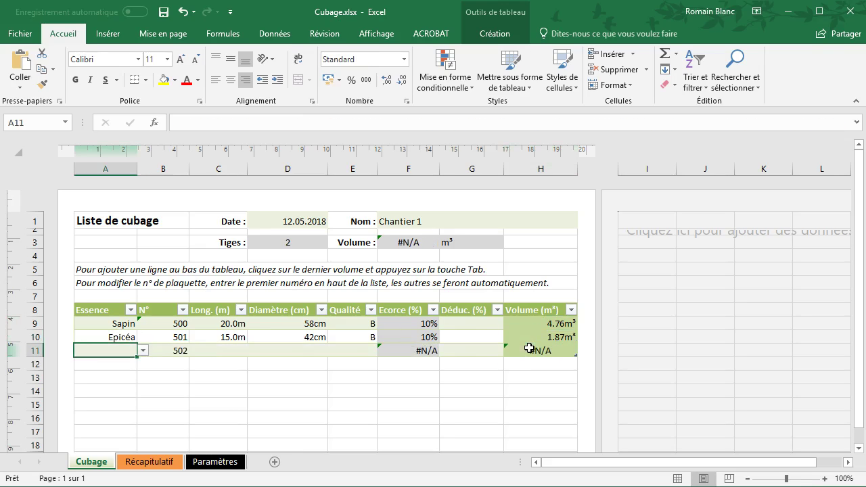
left_click(143, 349)
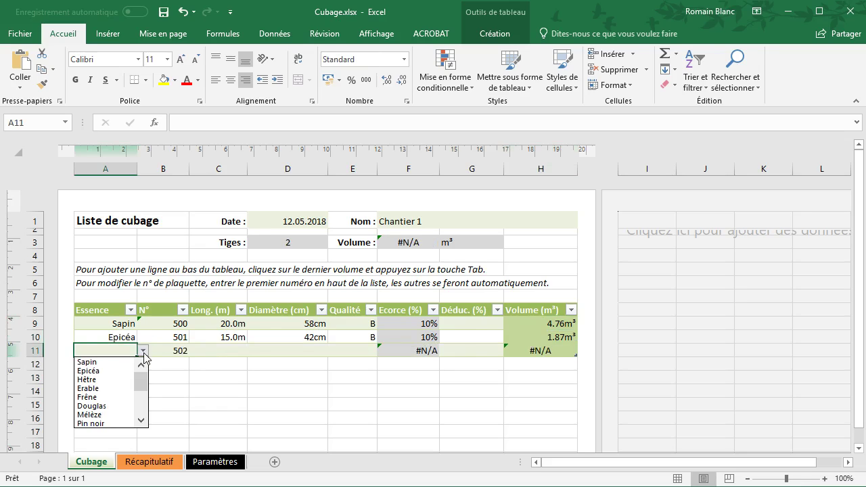
left_click(113, 388)
Complete the Erable row with a length of 12 m, a diameter of 40 cm and quality C
left_click(220, 351)
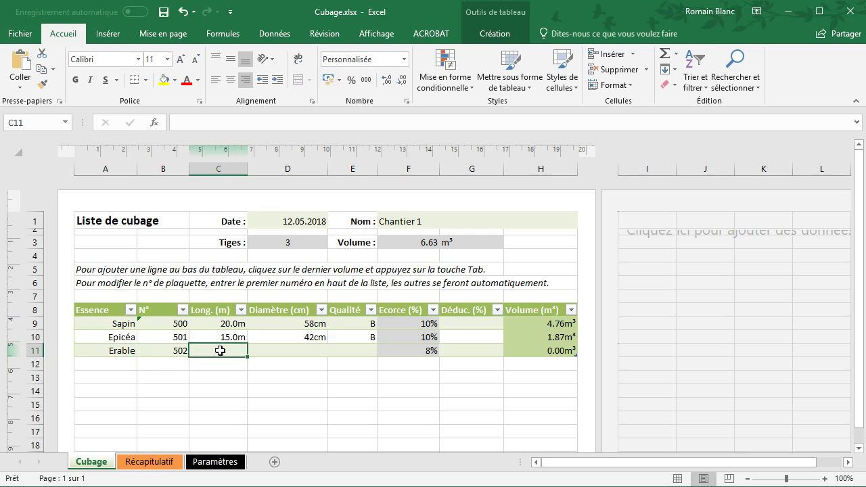
type("12")
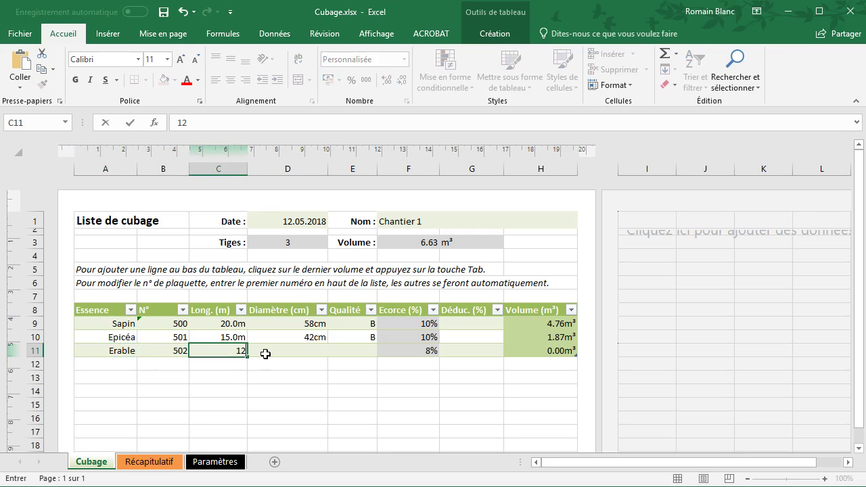
left_click(264, 351)
type("40")
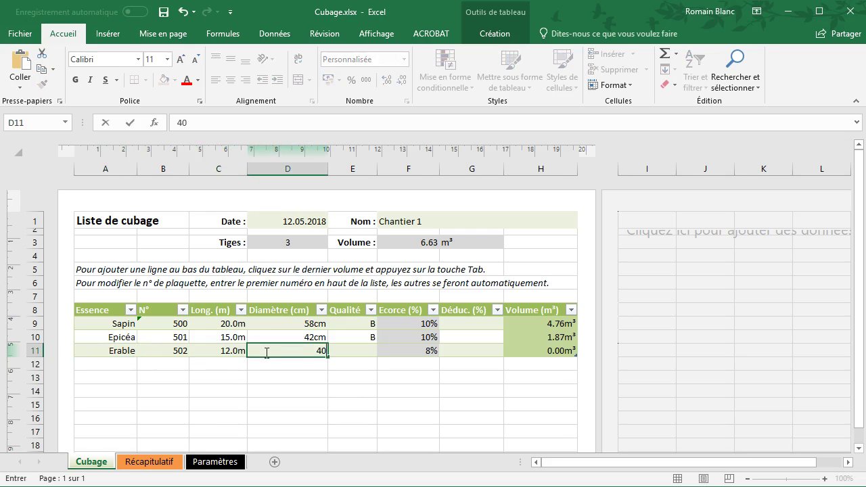
left_click(344, 349)
left_click(382, 350)
left_click(353, 389)
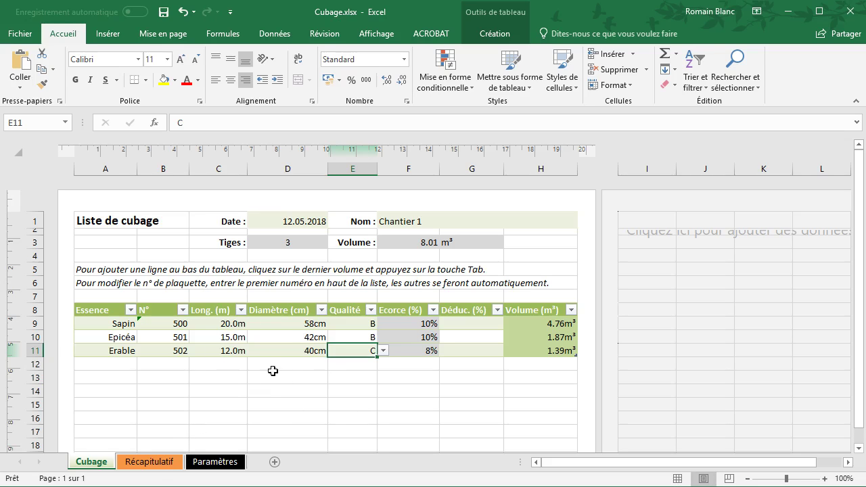
Refresh the pivot table on the Récapitulatif sheet and review its totals by species and quality
left_click(149, 462)
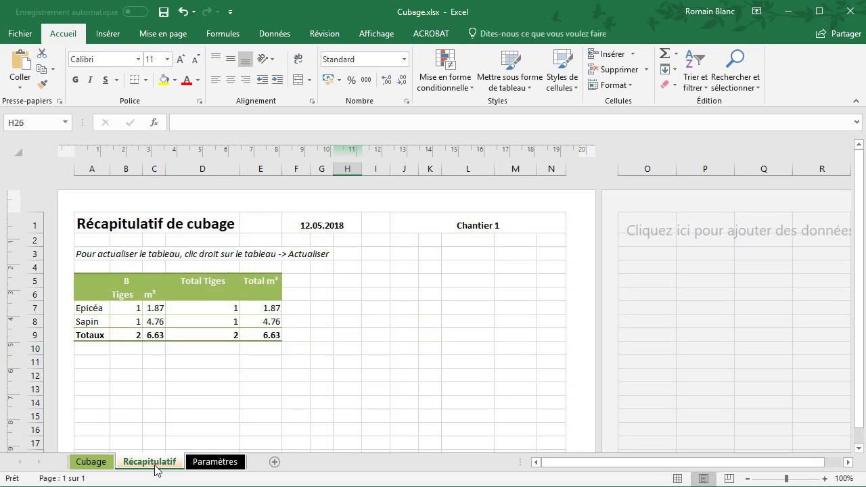
mouse_move(170, 313)
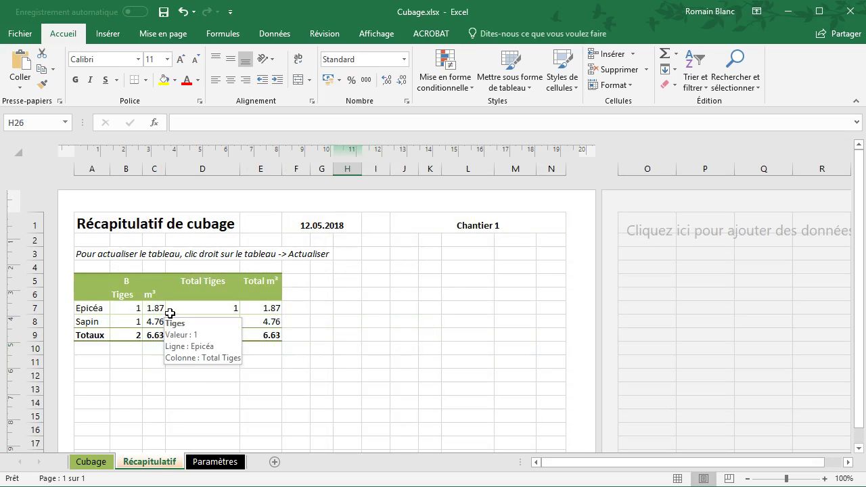
right_click(170, 313)
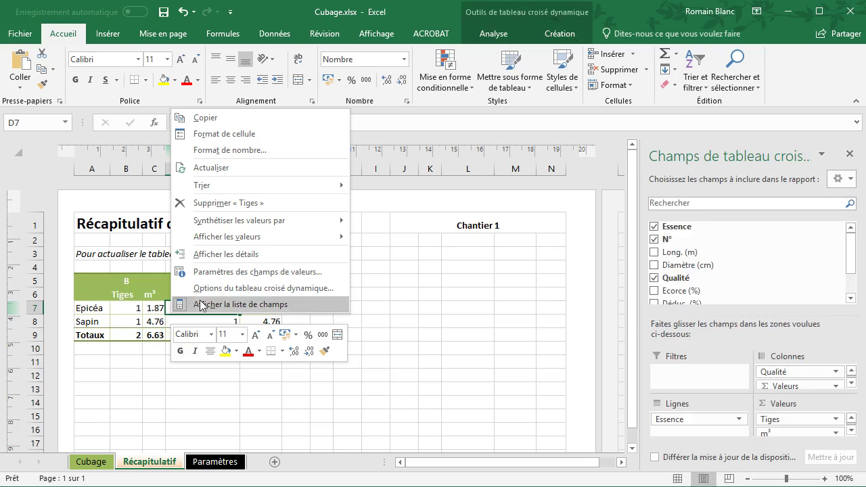
left_click(211, 169)
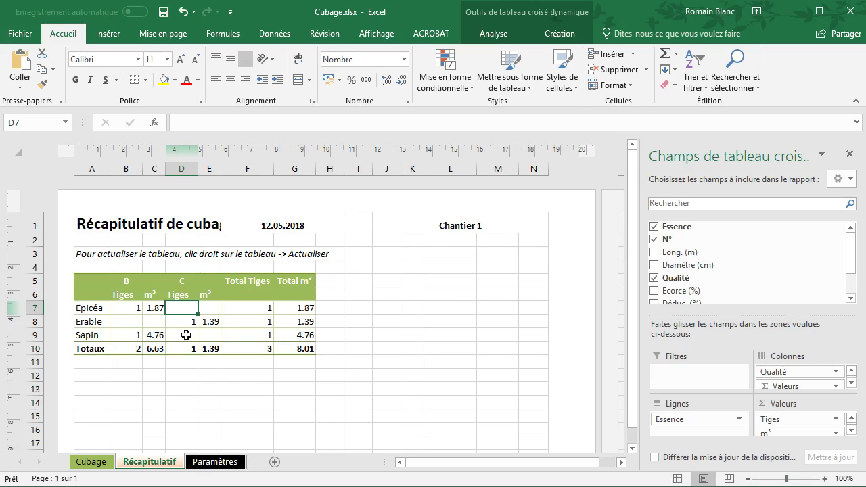
mouse_move(214, 352)
mouse_move(267, 349)
mouse_move(305, 348)
Examine the file formats offered for saving a copy of the workbook, including PDF, and return to the Récapitulatif sheet without saving
left_click(21, 35)
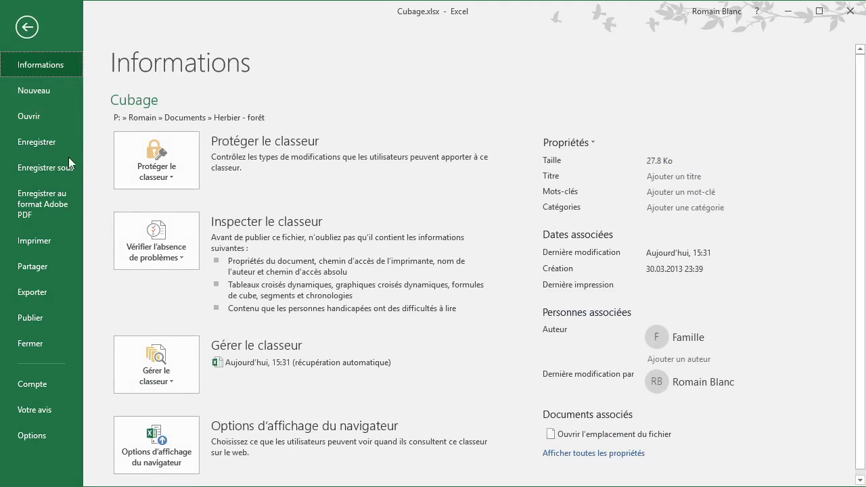
left_click(68, 165)
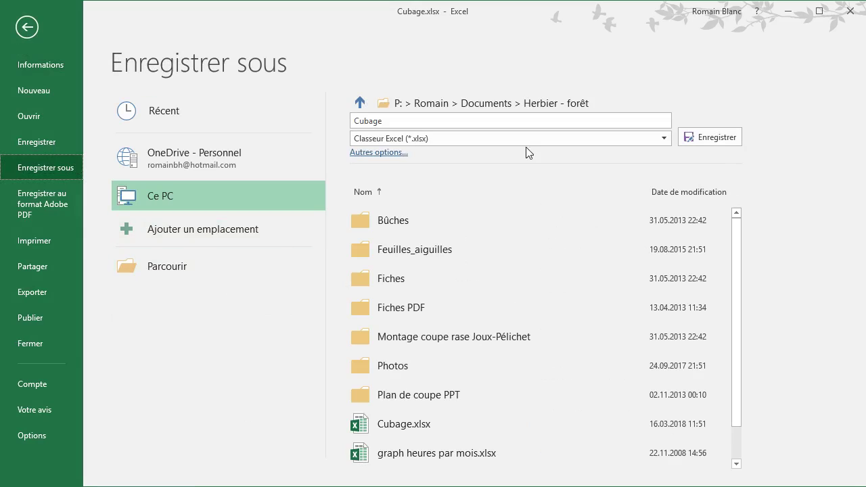
left_click(459, 138)
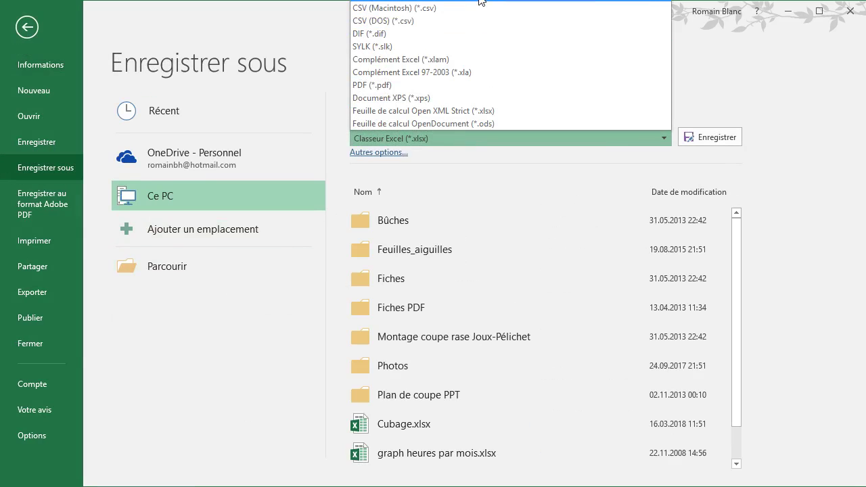
left_click(411, 84)
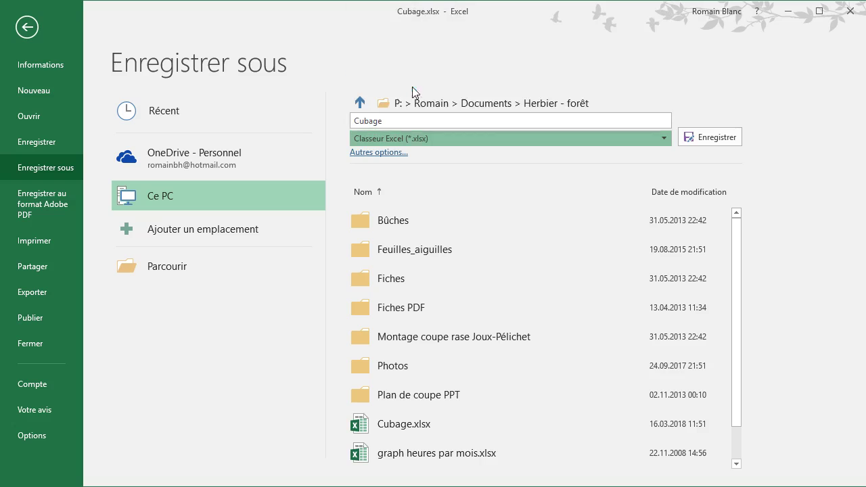
left_click(25, 39)
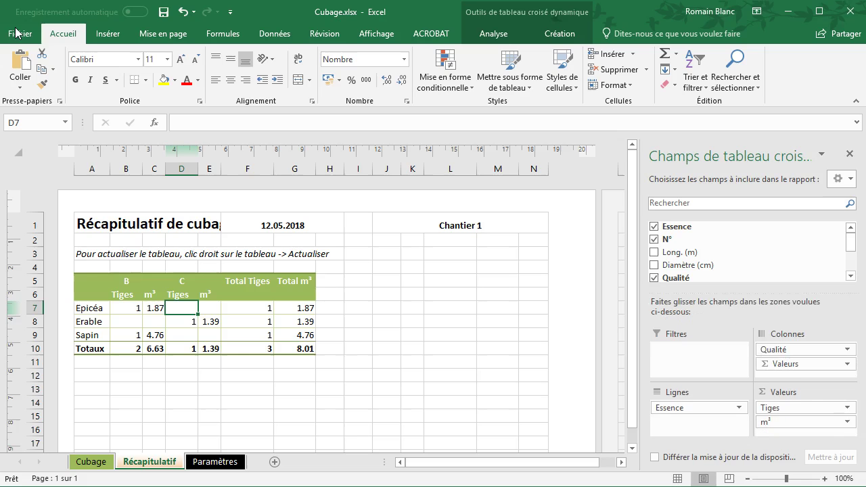
scroll(475, 251, "down", 3)
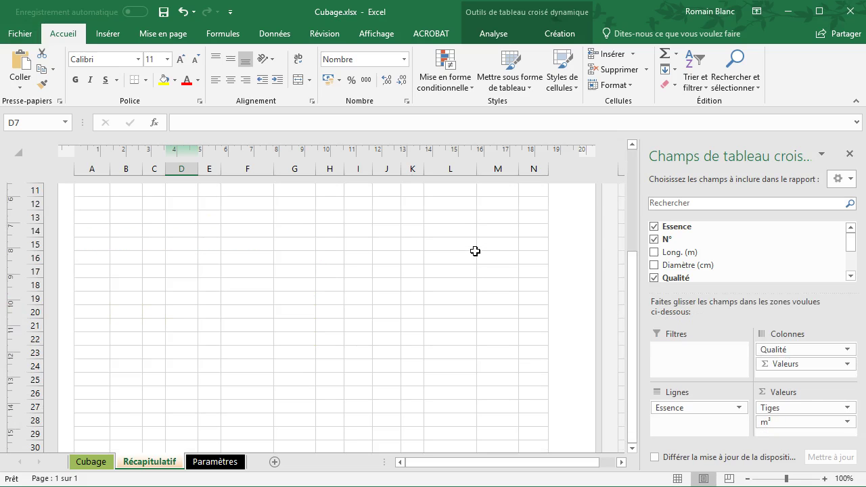
scroll(475, 251, "up", 3)
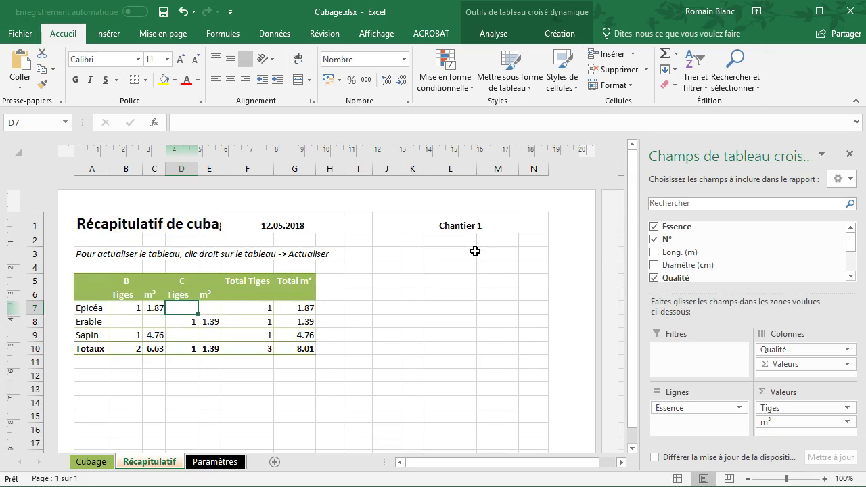